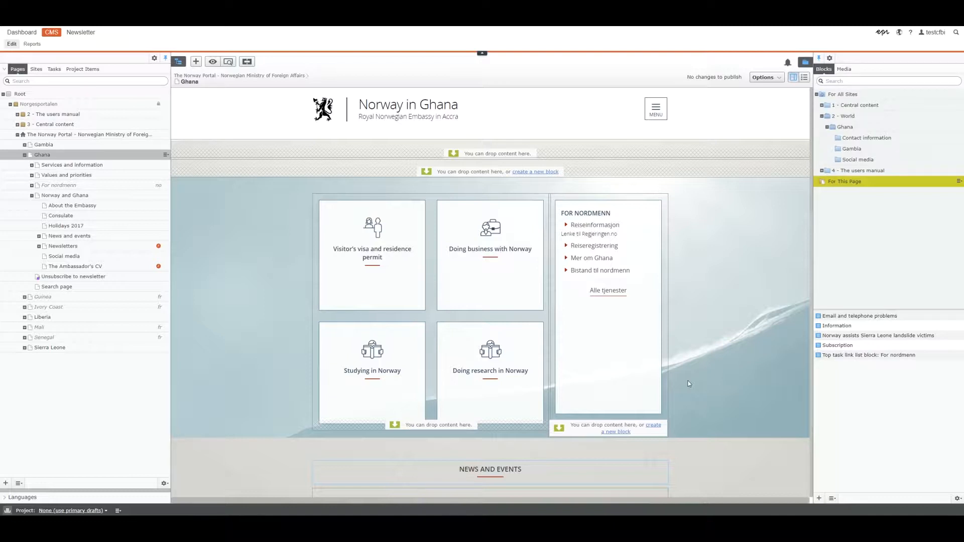
Step: Look through the Ghana start page down to its footer to see which content and blocks it uses
scroll(691, 374, down, 5)
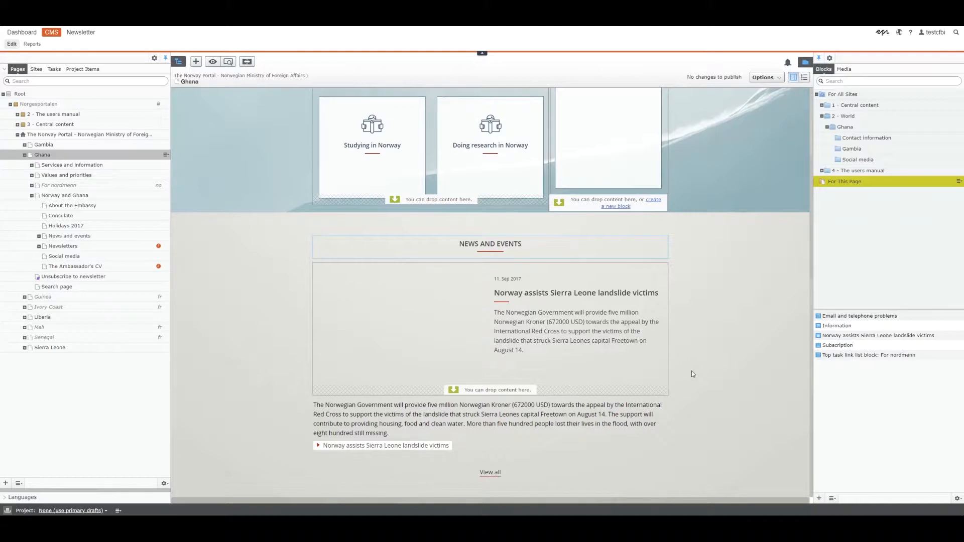
scroll(691, 371, down, 15)
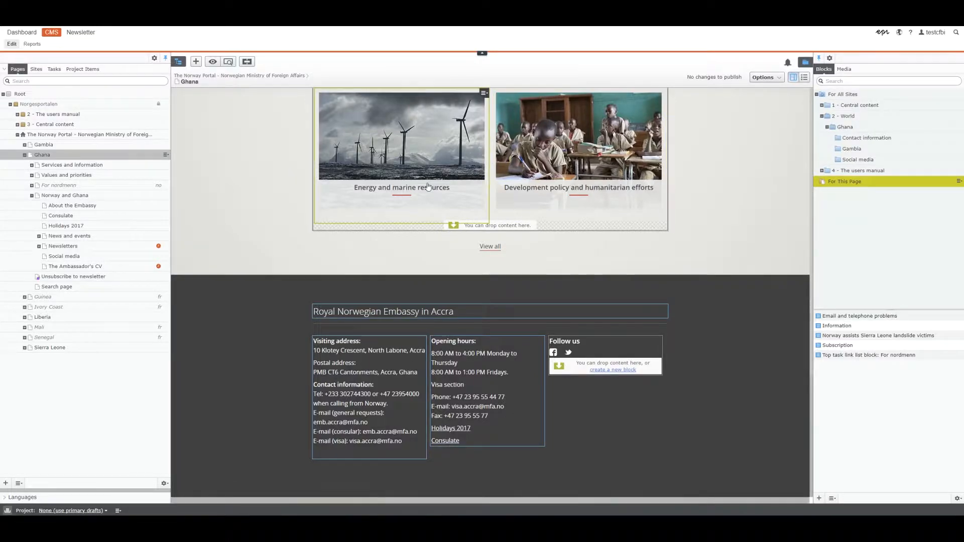
scroll(480, 235, up, 8)
scroll(480, 234, up, 6)
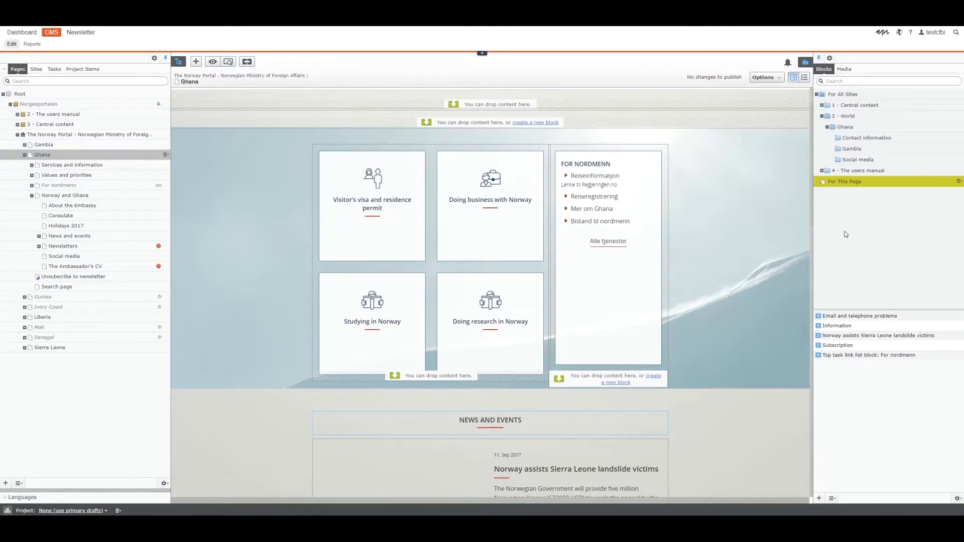
Step: Browse the shared blocks in the Ghana folder and its Contact information, Gambia and Social media subfolders
click(845, 128)
click(850, 149)
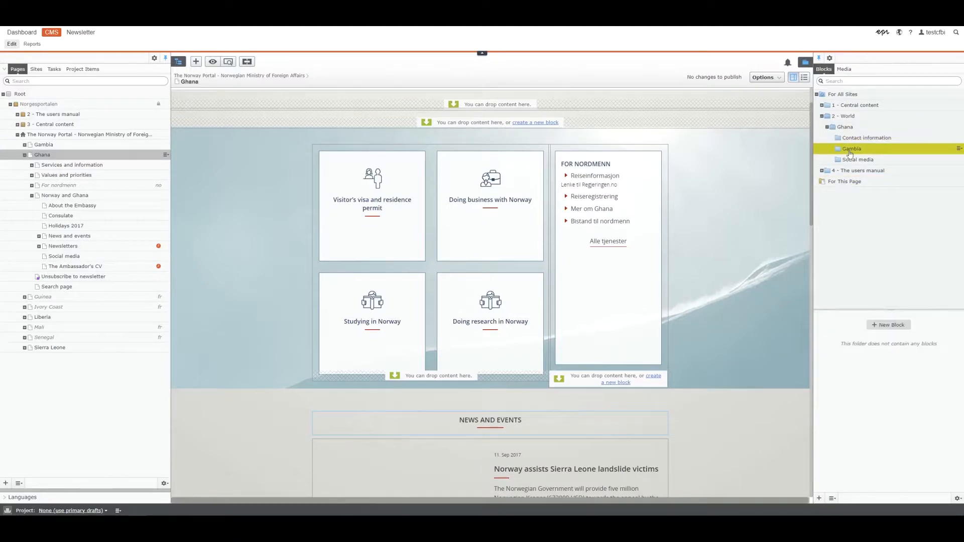
click(850, 160)
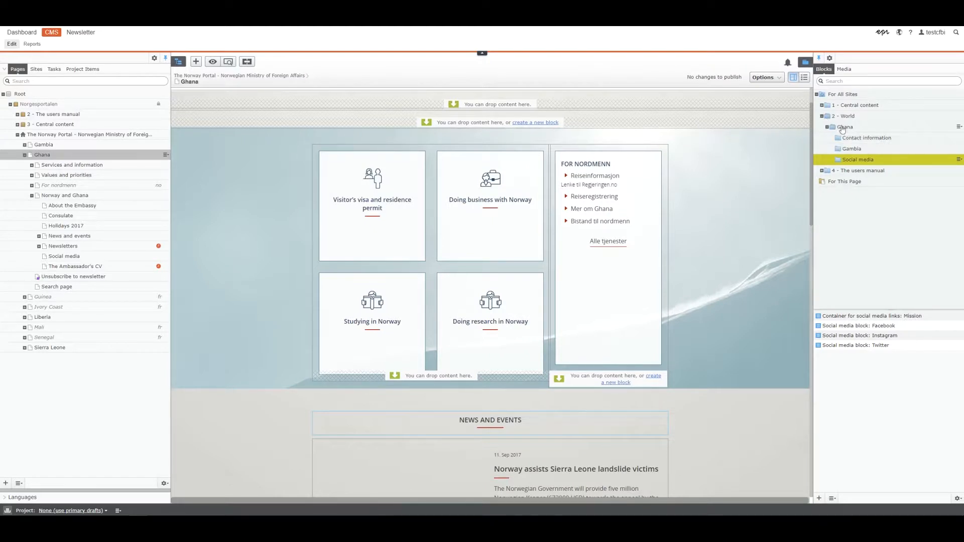
click(844, 127)
click(845, 138)
click(844, 160)
Step: Inspect the "Norway assists Sierra Leone landslide victims" block among the Ghana page's own blocks and return to the page
click(851, 183)
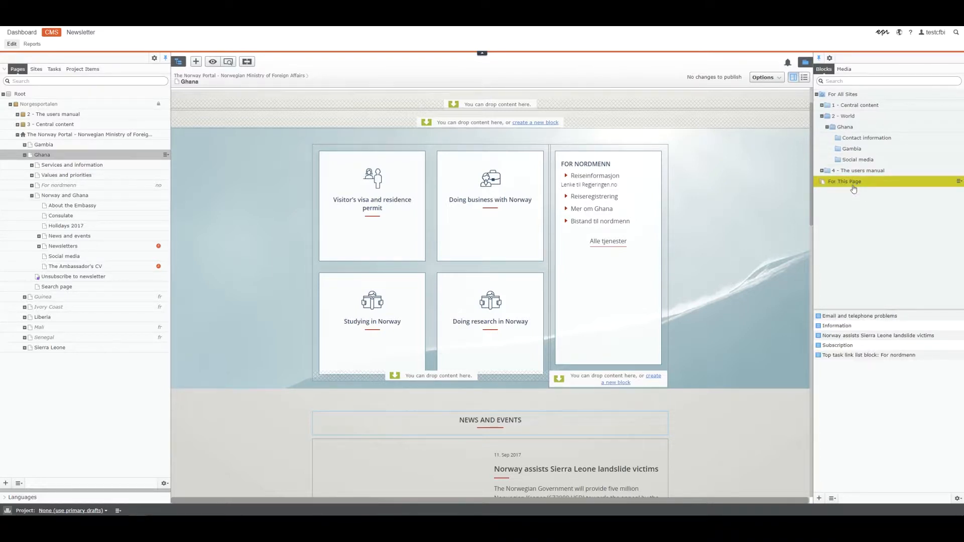
click(843, 336)
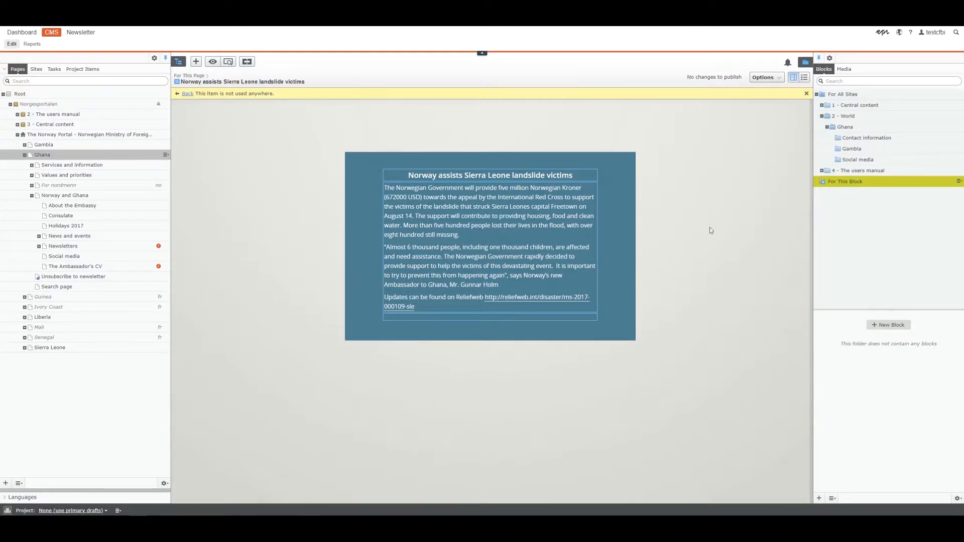
key(alt+Left)
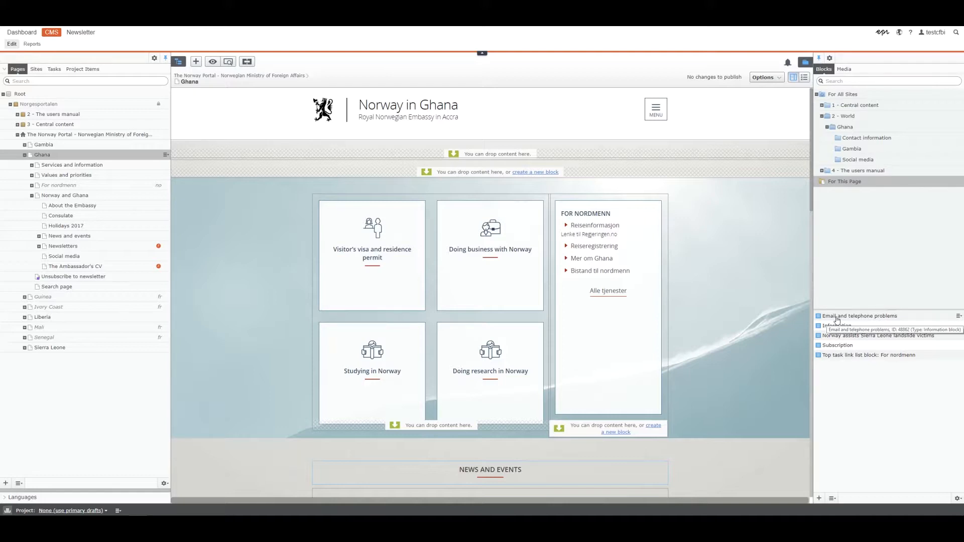
Step: Try out the "Email and telephone problems" block in the Ghana page's information area and remove it from there again
drag(836, 319, 698, 170)
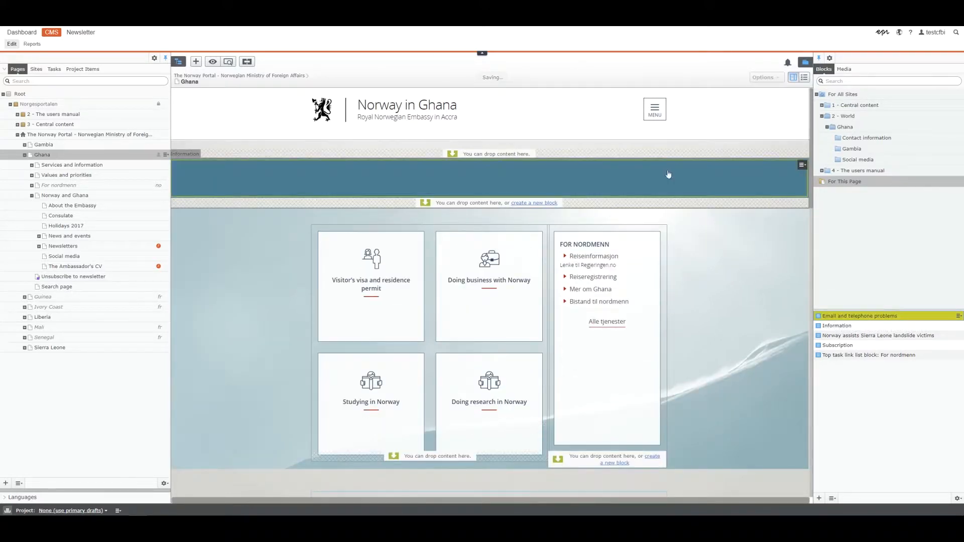
click(802, 165)
click(813, 231)
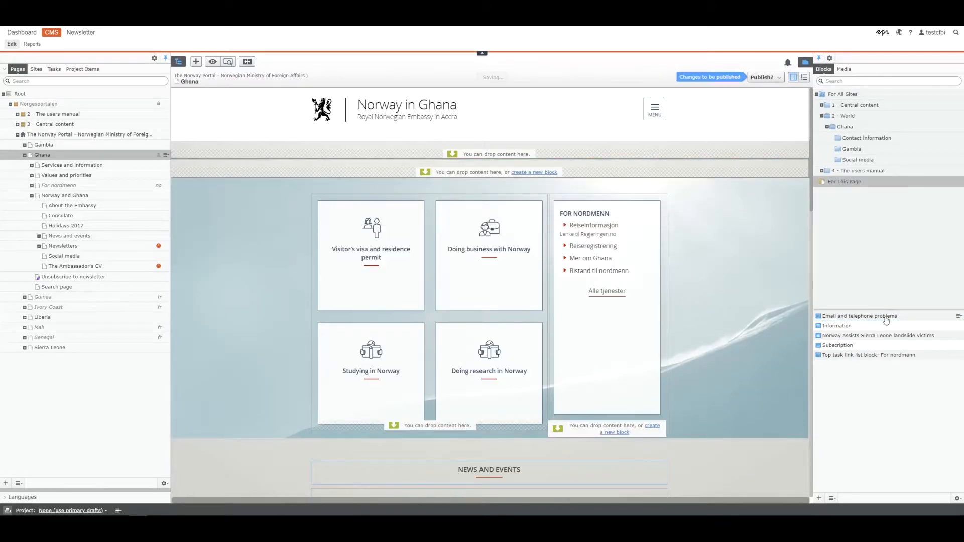
Step: Move the "Email and telephone problems" block from the Ghana page's own blocks to the trash
click(959, 317)
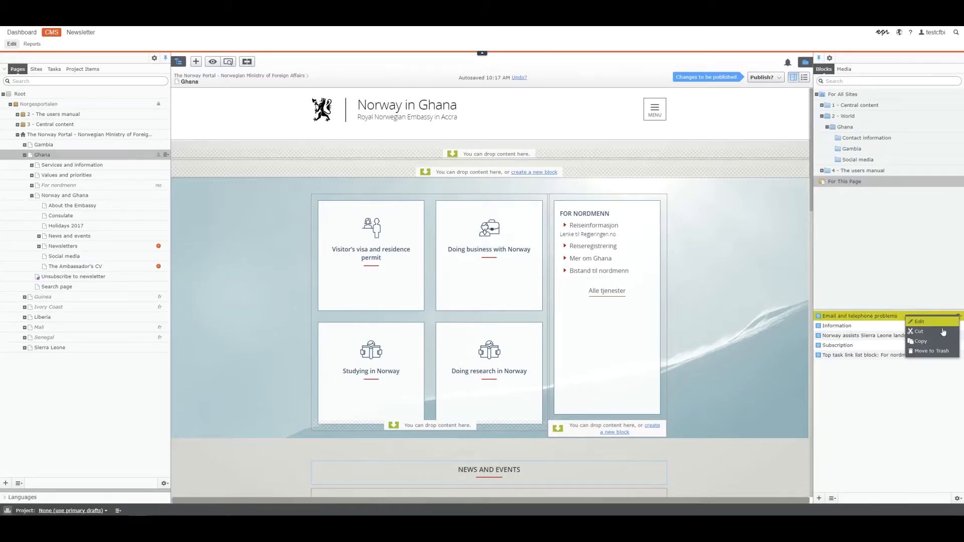
click(924, 351)
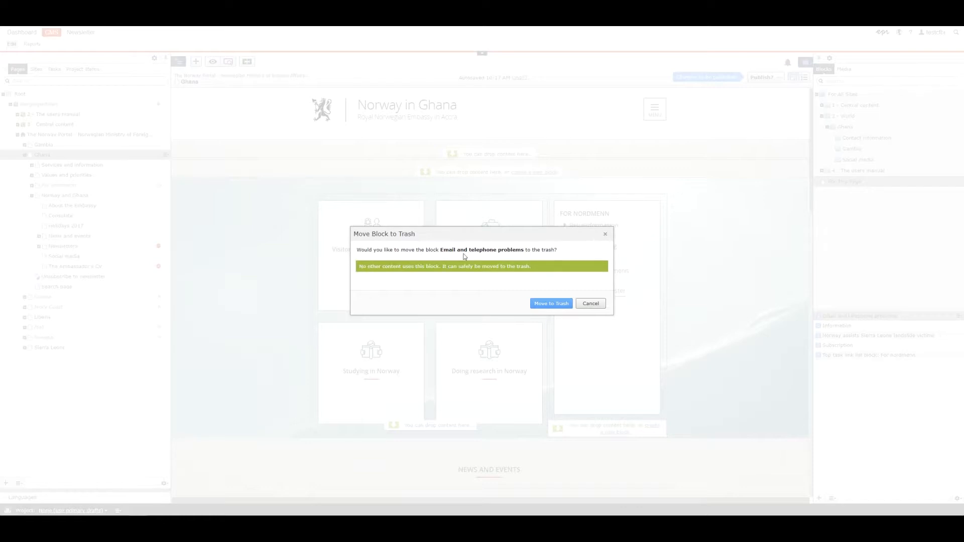
click(551, 304)
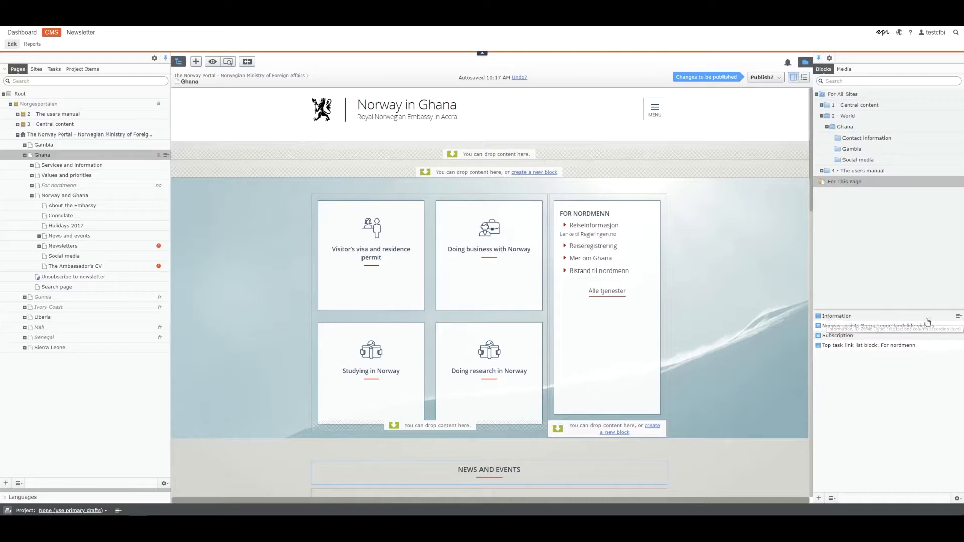
Step: Move the "Information" block from the Ghana page's own blocks to the trash
click(958, 316)
click(934, 352)
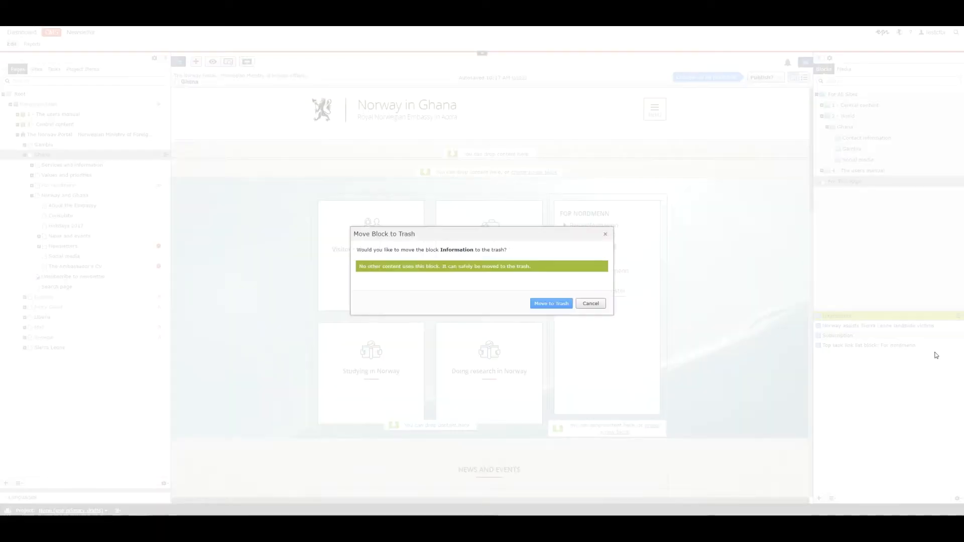
click(562, 304)
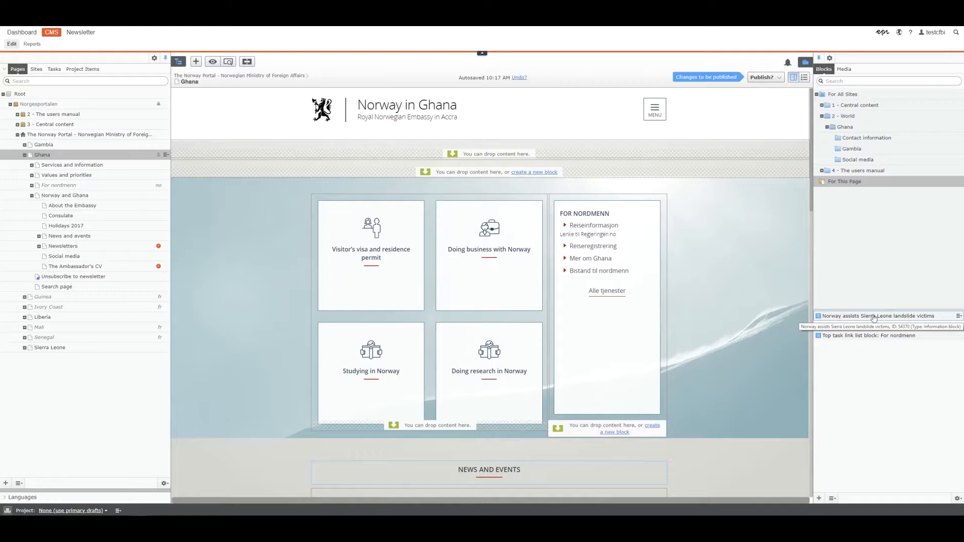
Step: Move the "Norway assists Sierra Leone landslide victims" block from the Ghana page's own blocks to the trash
click(959, 316)
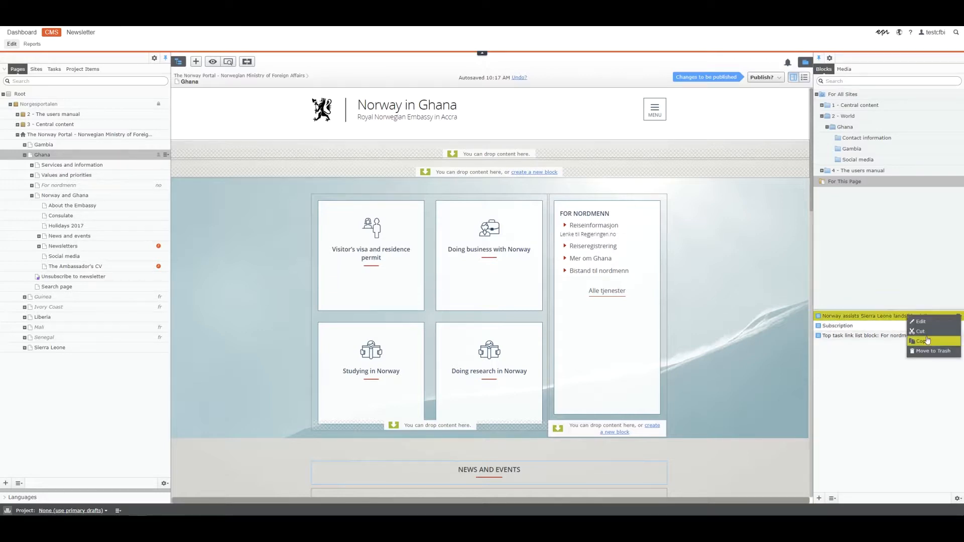
click(823, 351)
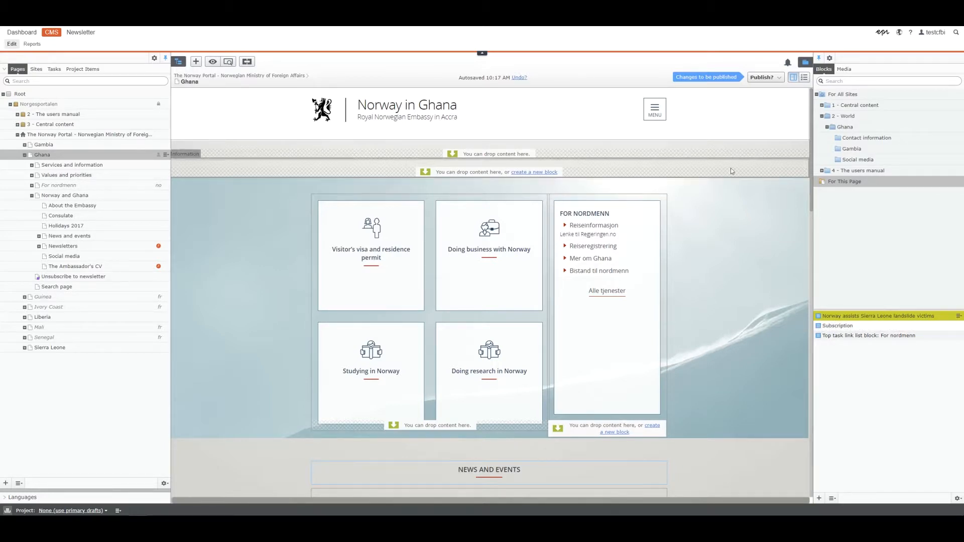
drag(958, 317, 959, 320)
click(959, 320)
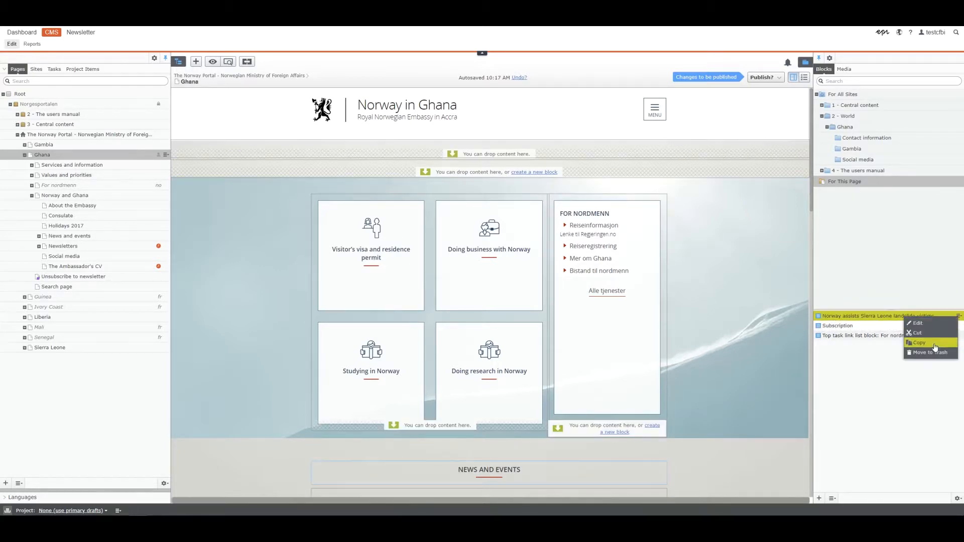
click(934, 354)
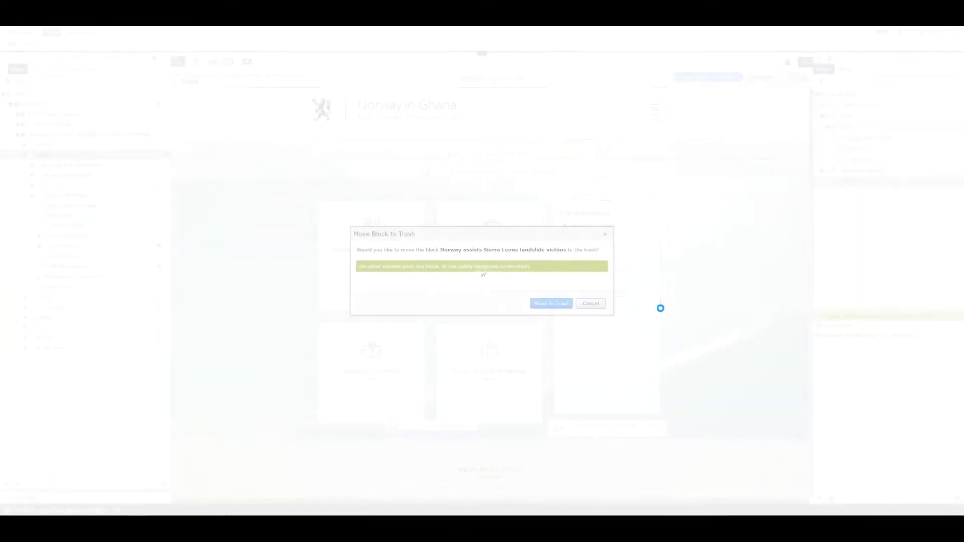
click(551, 303)
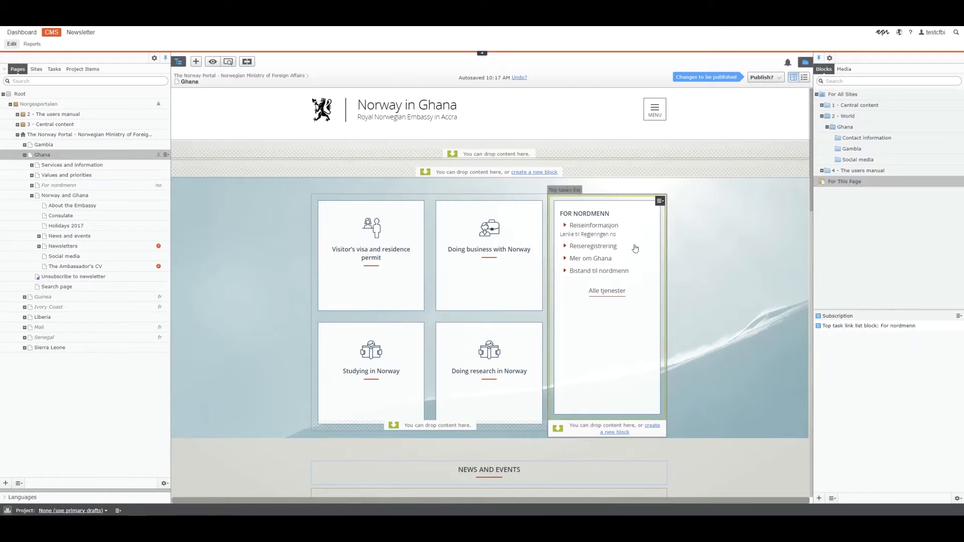
Step: Check where "Top task link list block: For nordmenn" is used by requesting its move to the trash, and cancel the deletion
click(958, 326)
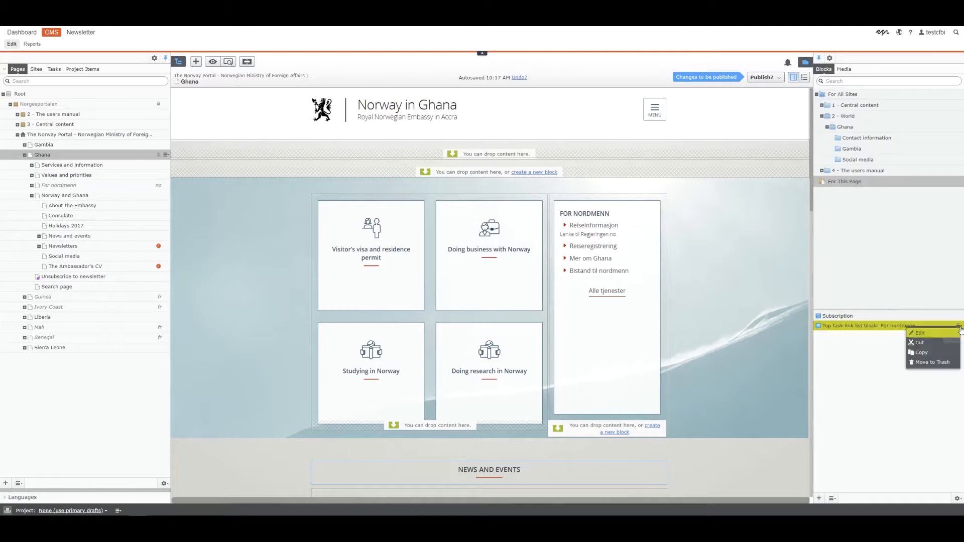
click(936, 362)
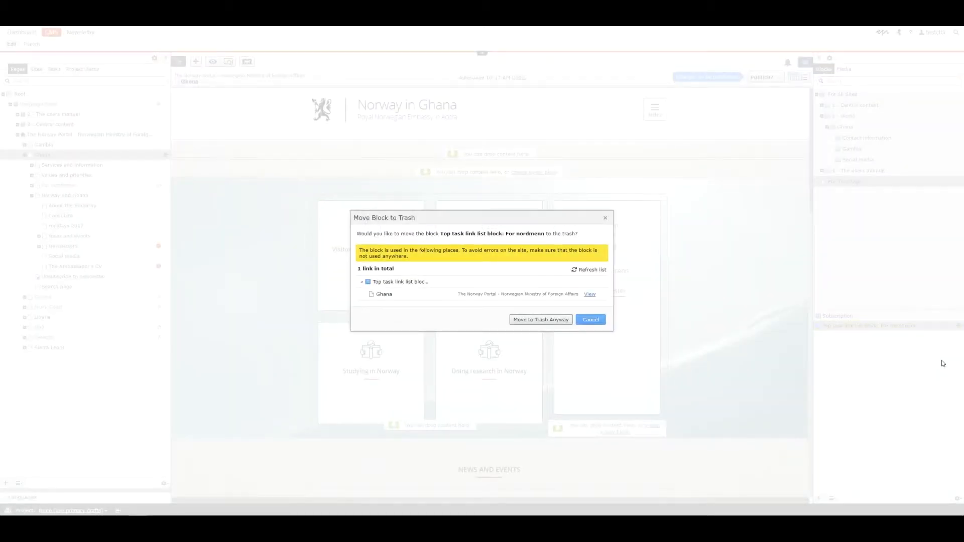
drag(411, 250, 462, 251)
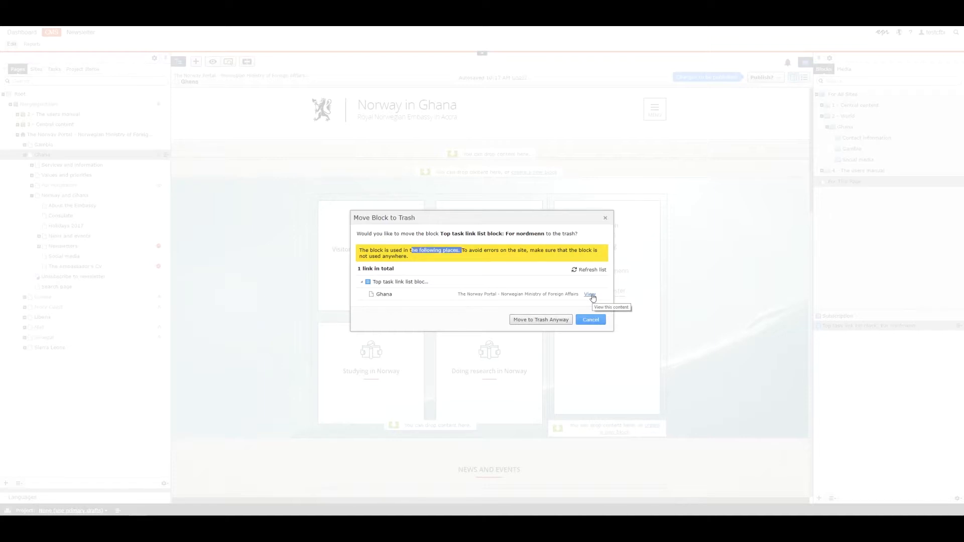
click(586, 321)
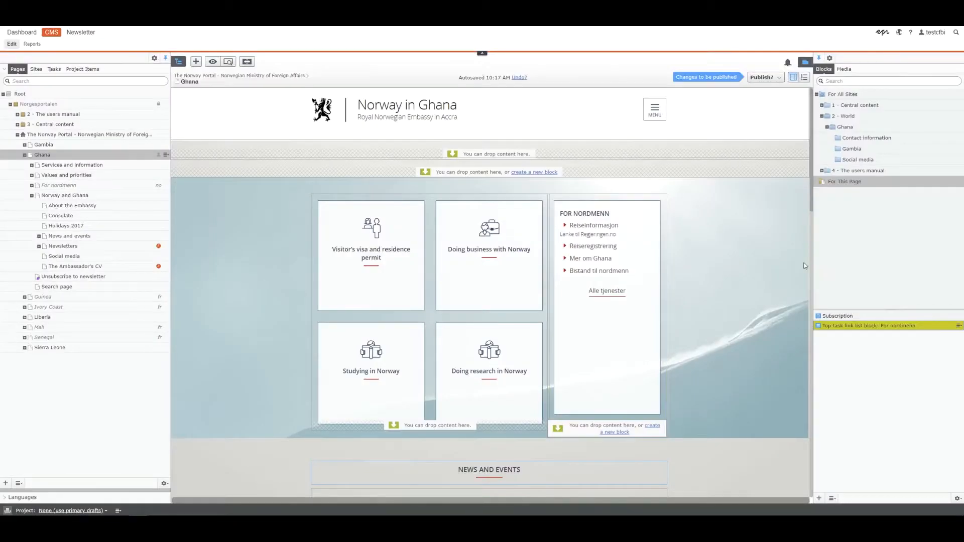
Step: Request deletion of "Contact block: Address - Content" in the shared Contact information folder to check its usage, and view the listed Gambia page
click(871, 140)
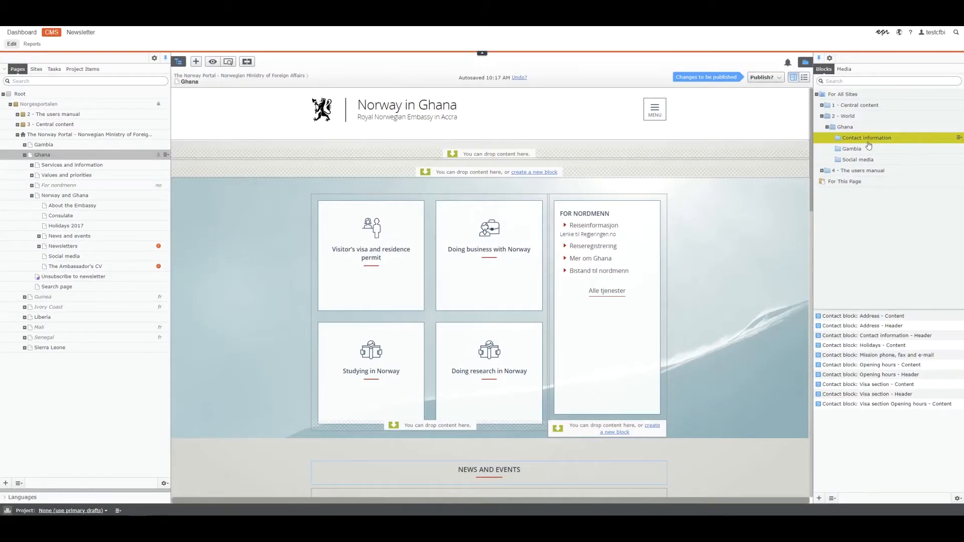
click(871, 316)
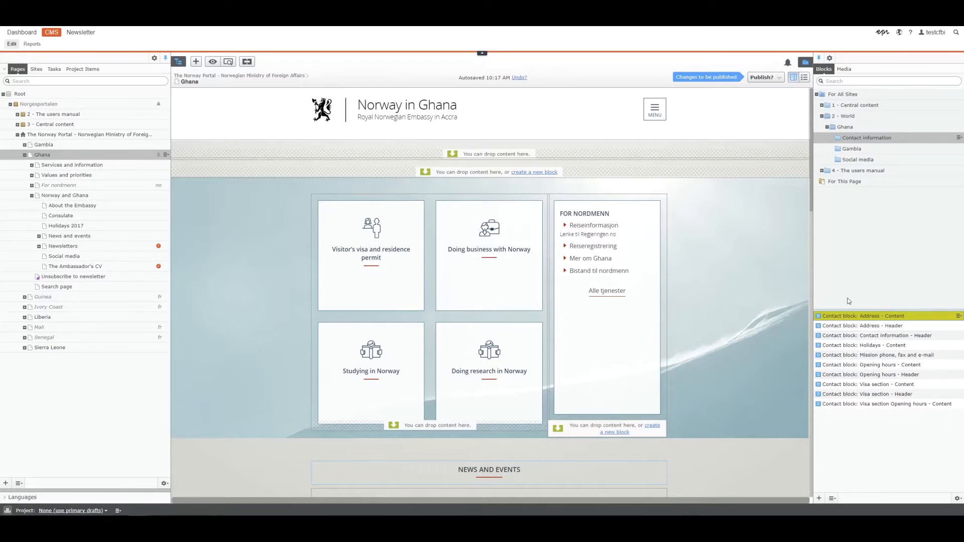
click(958, 316)
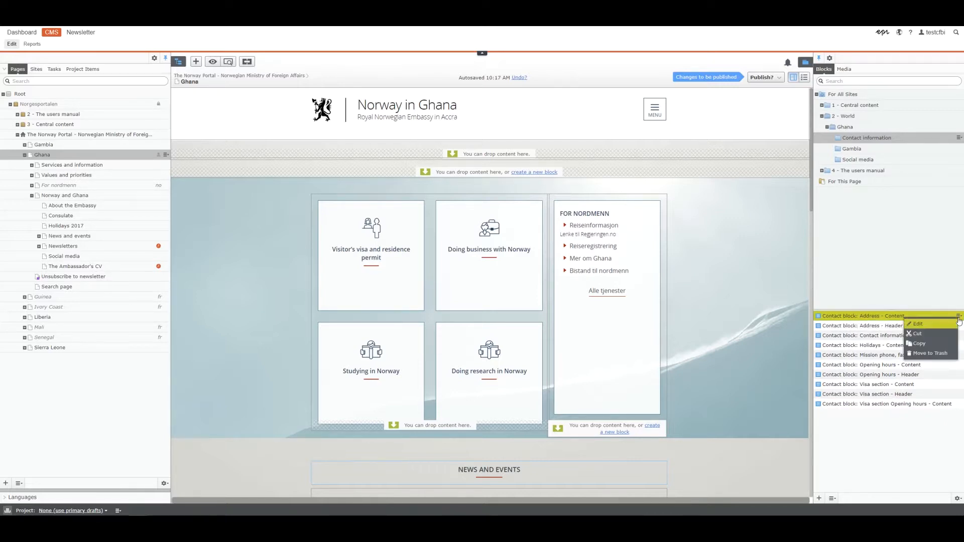
click(919, 354)
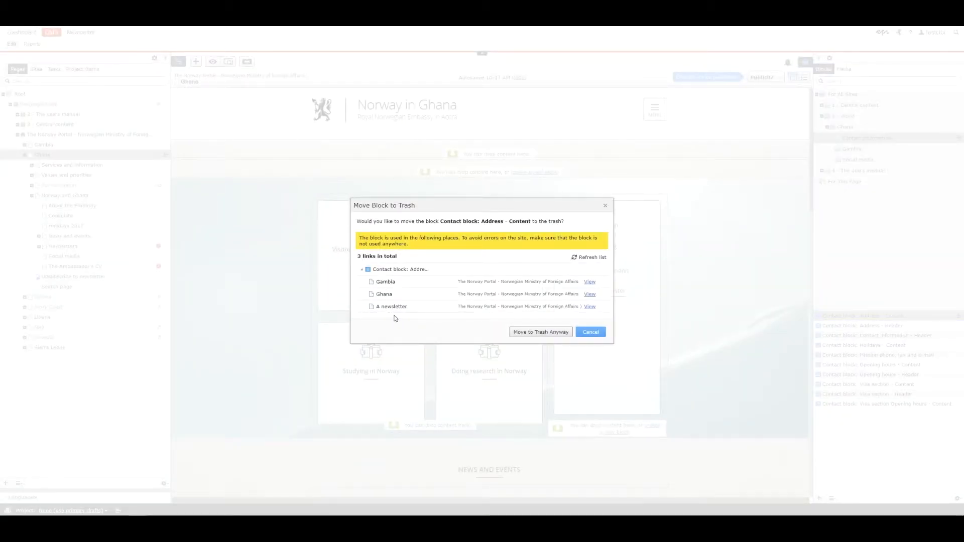
click(385, 285)
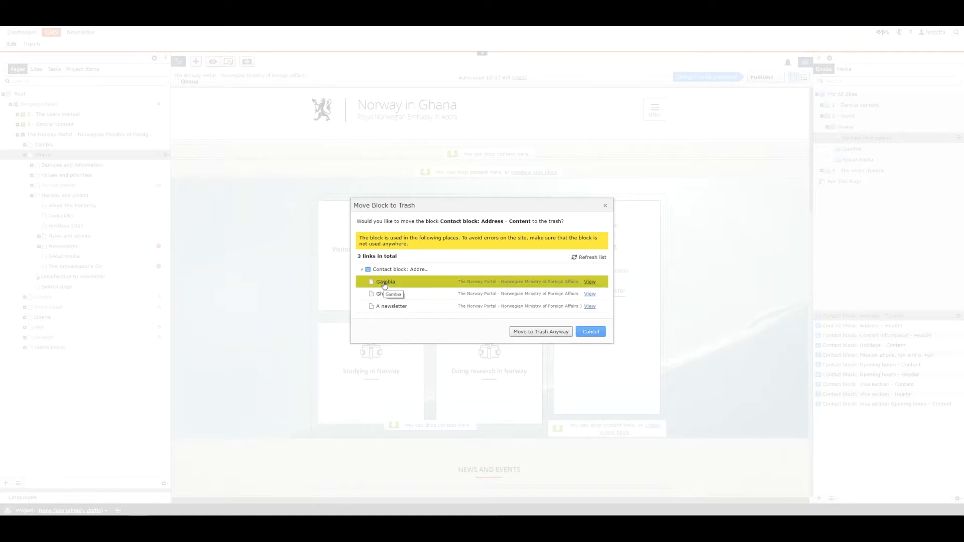
click(590, 281)
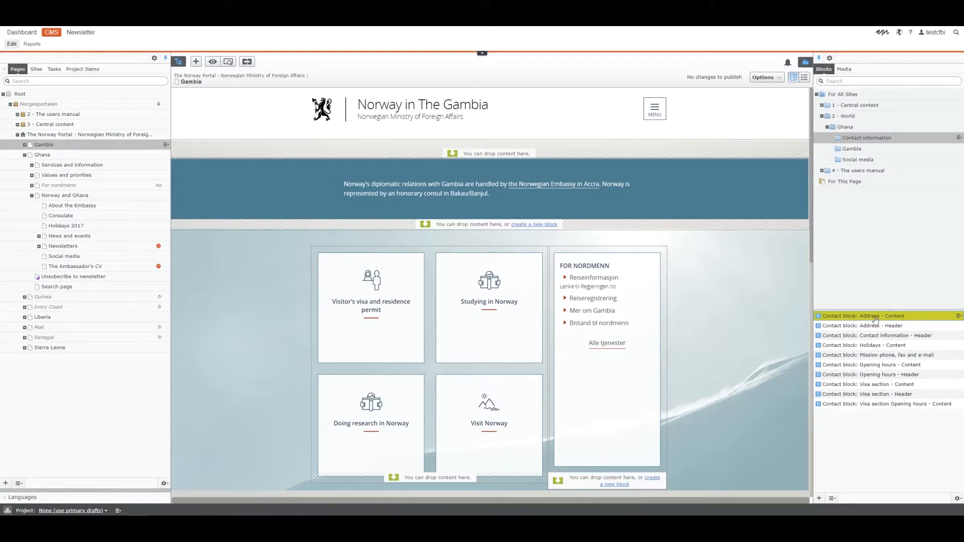
Step: Examine the Gambia page's footer and the blocks in its right footer column, closing the block list without changes
scroll(732, 353, down, 10)
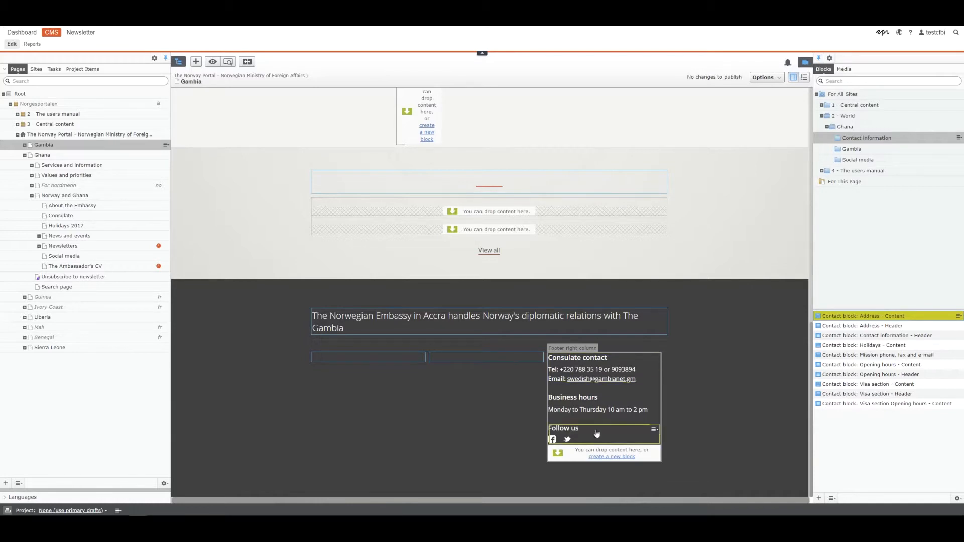
click(590, 382)
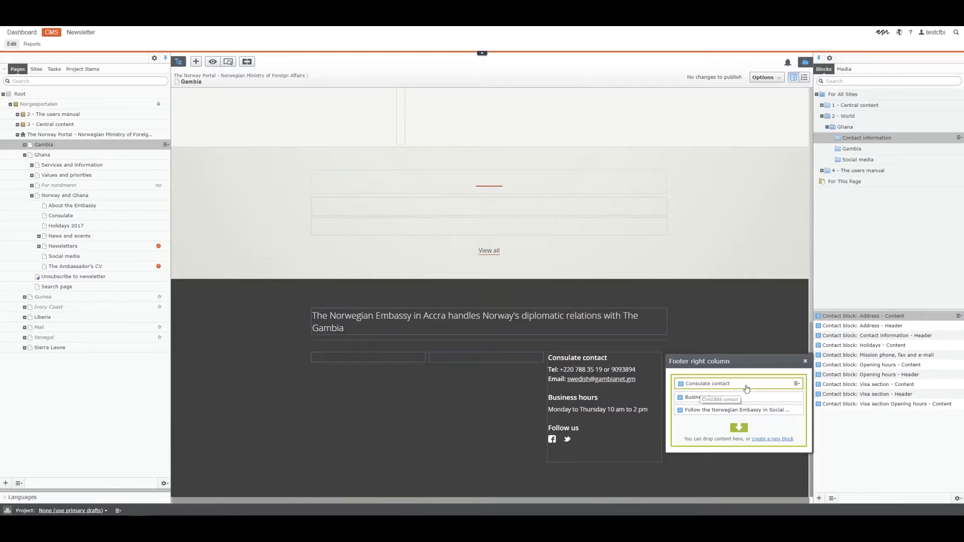
click(805, 362)
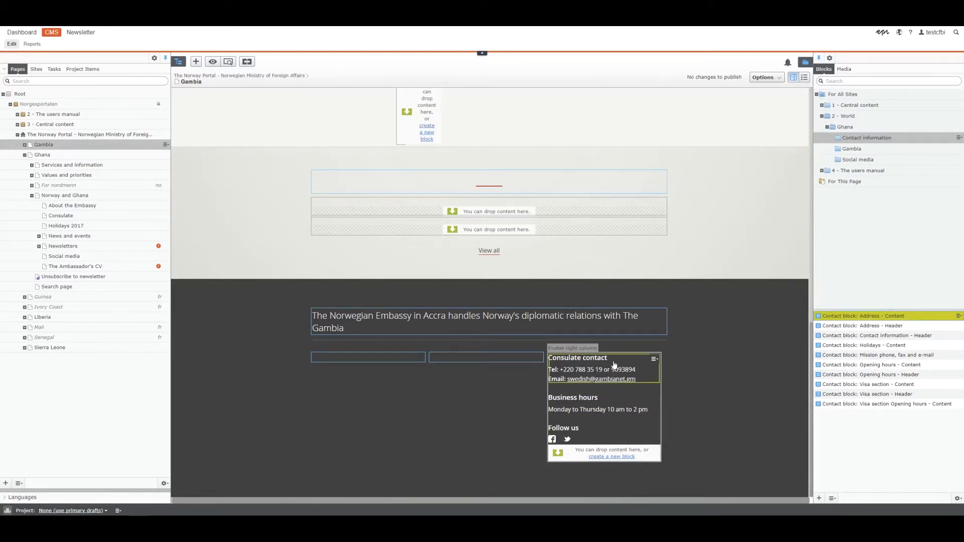
scroll(741, 362, up, 7)
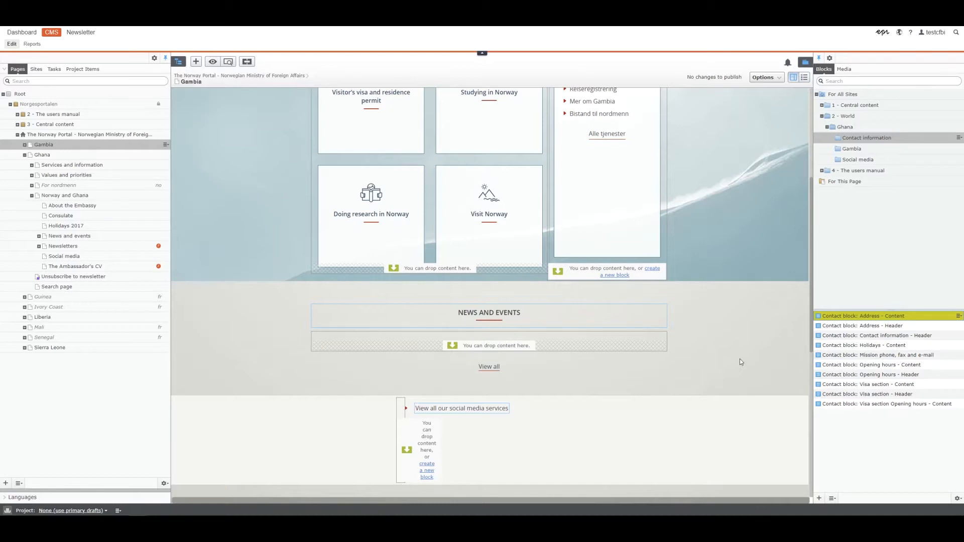
scroll(749, 166, up, 3)
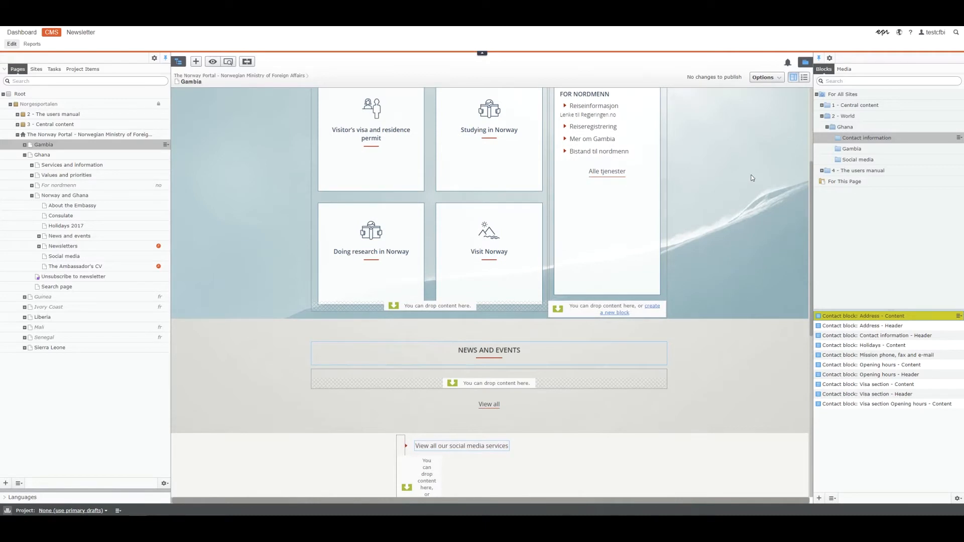
Step: Remove "Contact block: Address - Content" from the Gambia page's Footer1 area in the all-properties view and publish the changes
scroll(751, 175, up, 5)
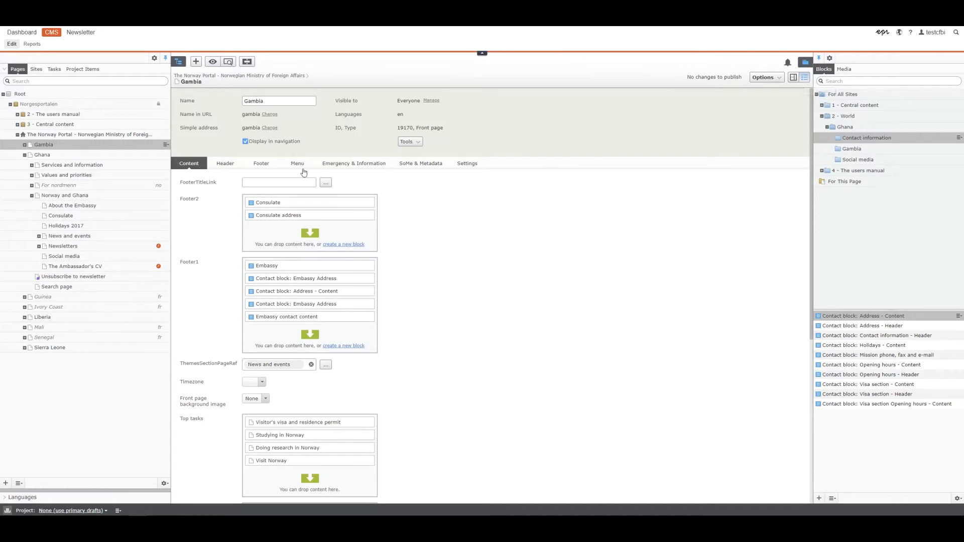
drag(179, 263, 197, 264)
click(200, 264)
double_click(201, 260)
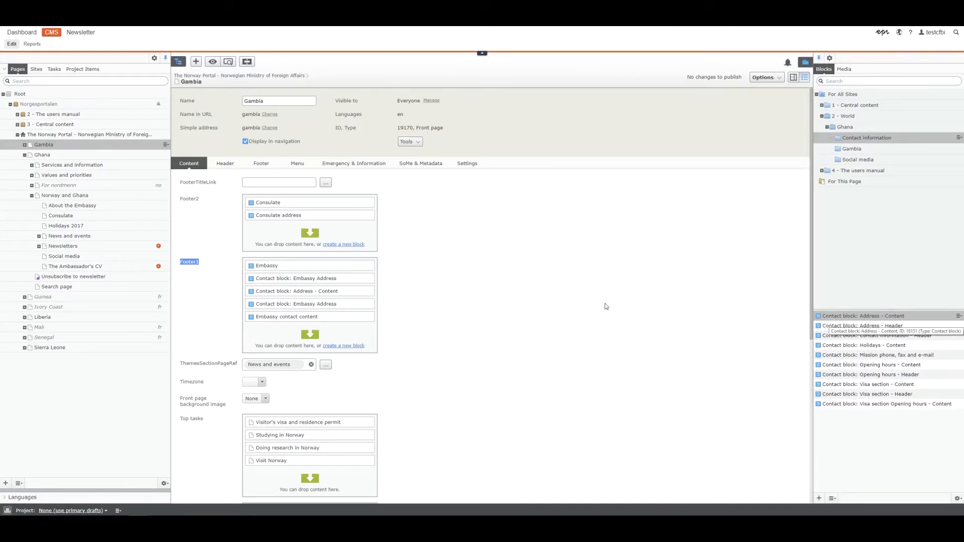
click(273, 298)
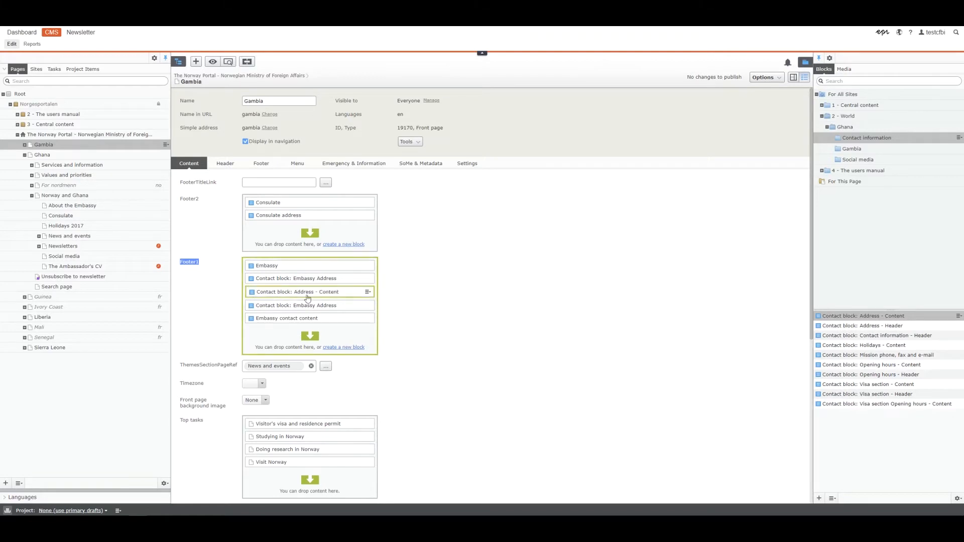
click(367, 292)
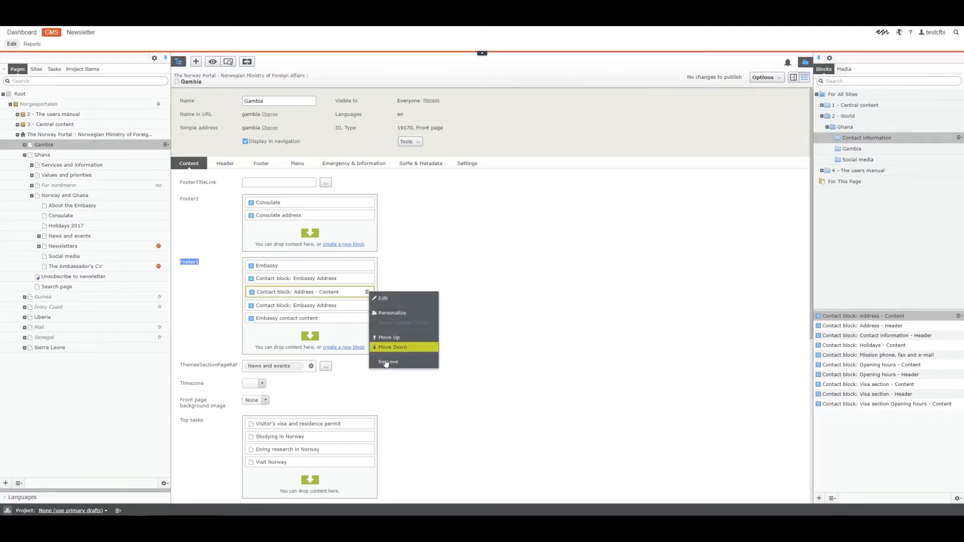
click(386, 362)
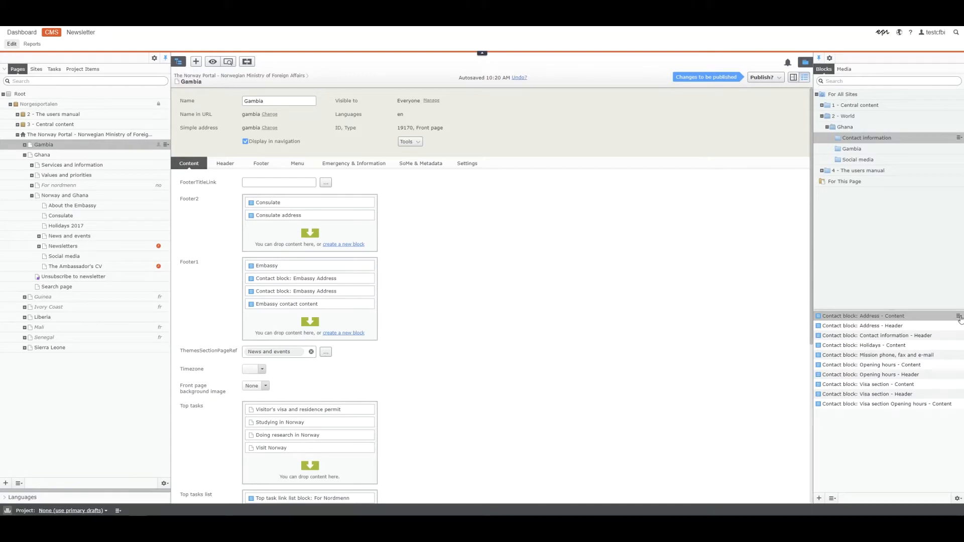
click(761, 77)
click(726, 113)
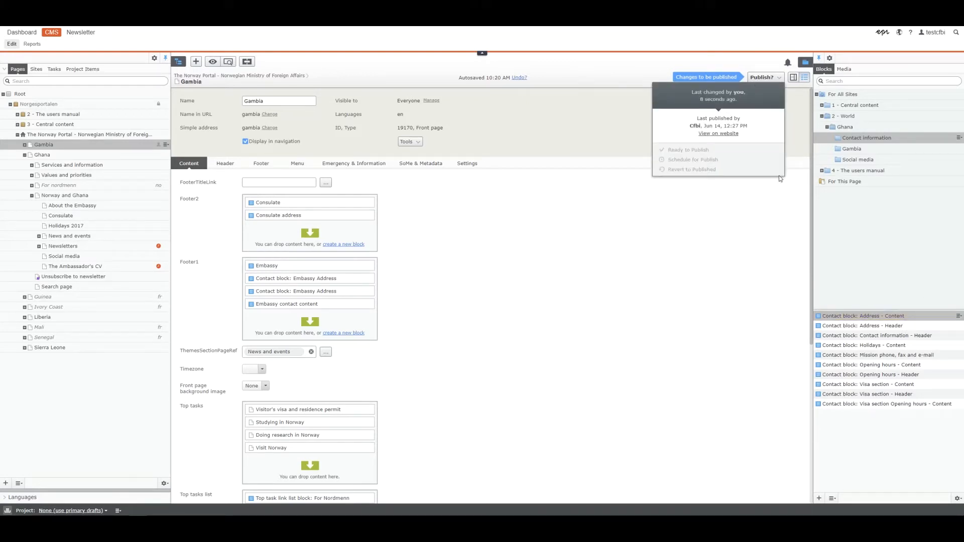
Step: Request moving the shared "Contact block: Address - Content" to the trash to recheck its usage, and view the listed Ghana page
click(959, 315)
click(924, 351)
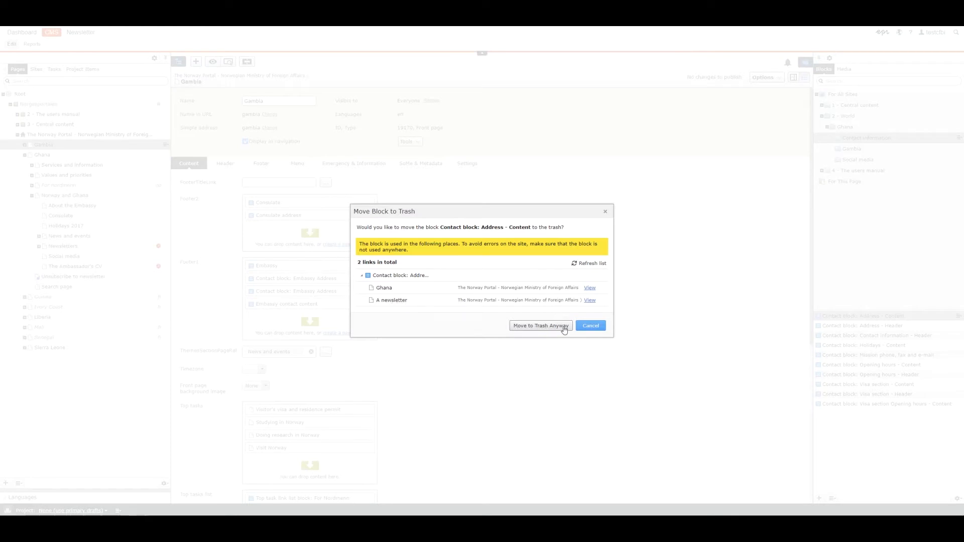
click(589, 289)
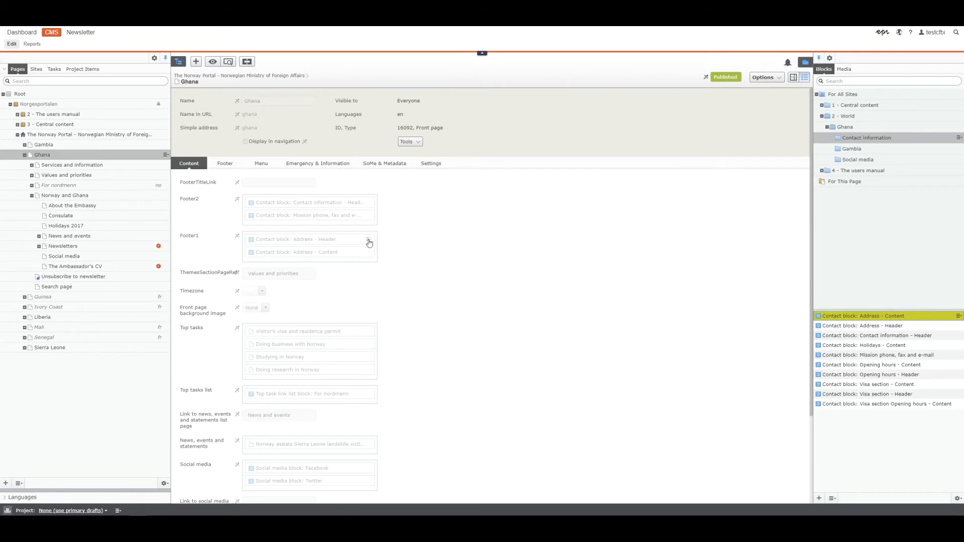
Step: Open the editable Ghana page, remove "Contact block: Address - Content" from Footer1, and publish the changes
click(45, 156)
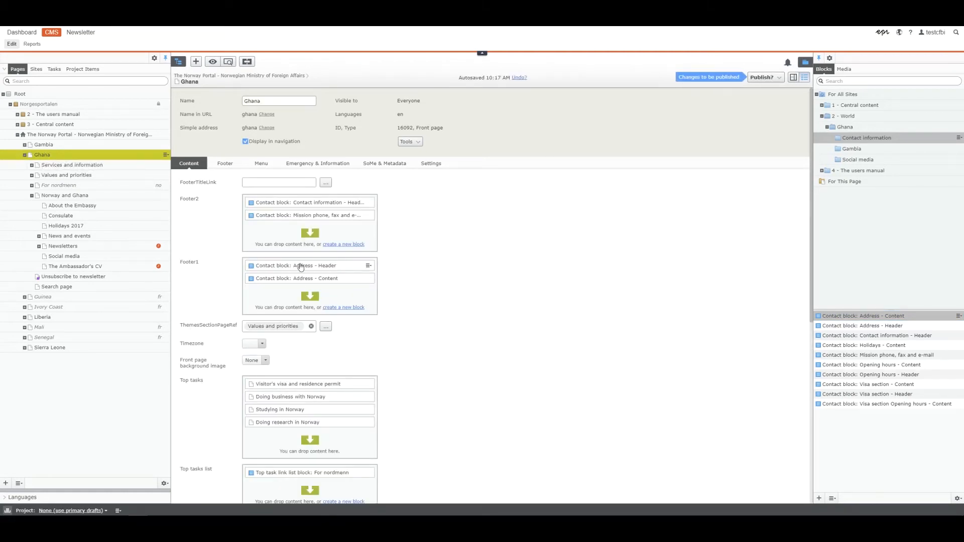
click(367, 280)
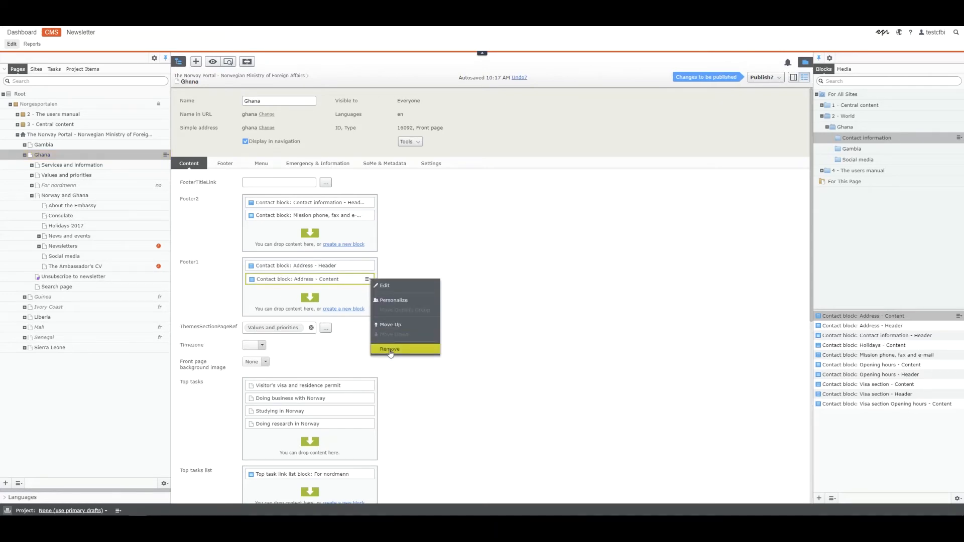
click(389, 349)
click(767, 78)
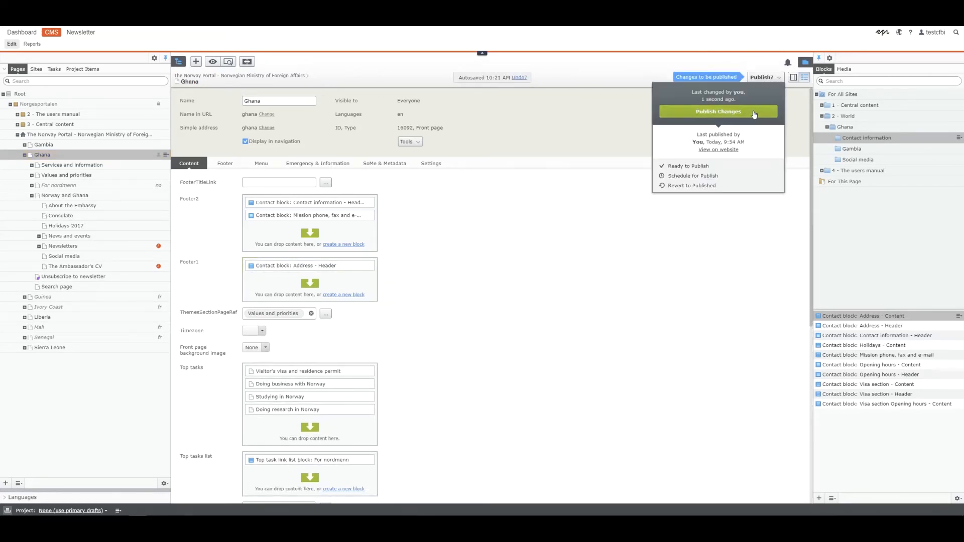
click(753, 112)
Step: Move "Contact block: Address - Content" from the Contact information folder to the trash despite its remaining newsletter link
click(958, 316)
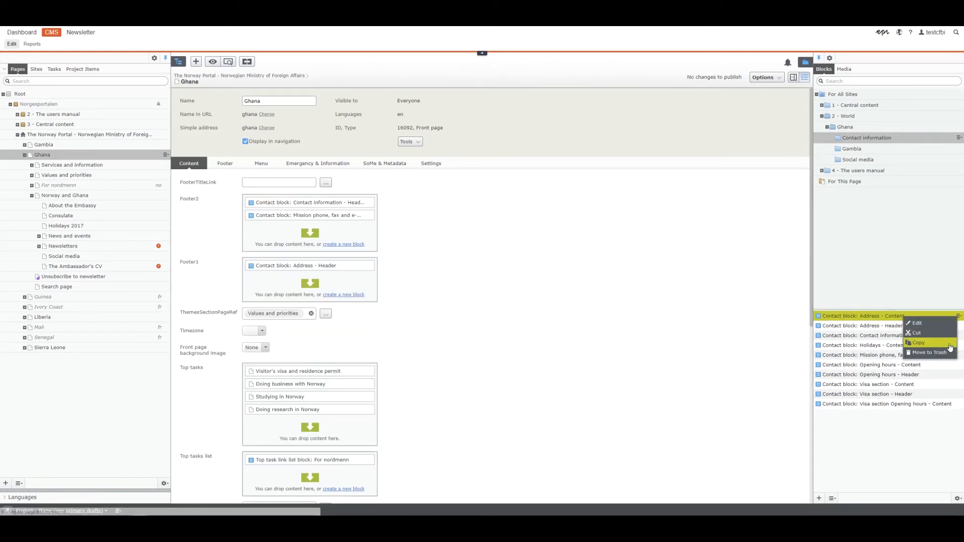
click(949, 352)
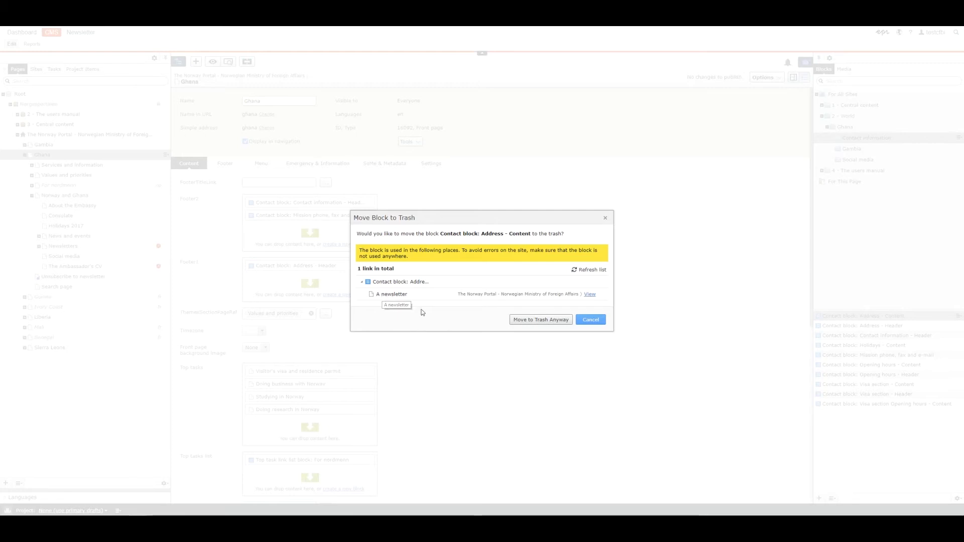
click(526, 319)
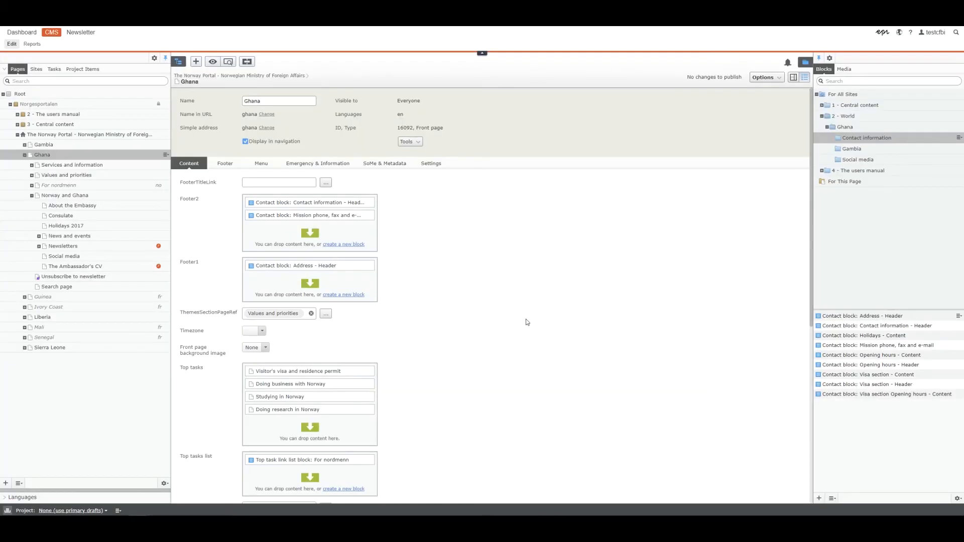
Step: Move "Contact block: Address - Header" from the Contact information folder to the trash despite its link to the Ghana page
click(957, 316)
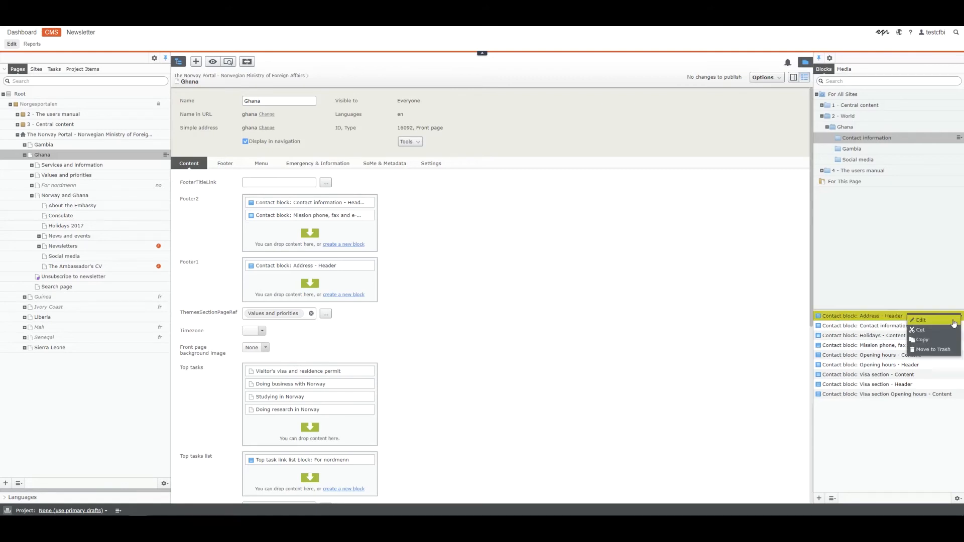
click(932, 349)
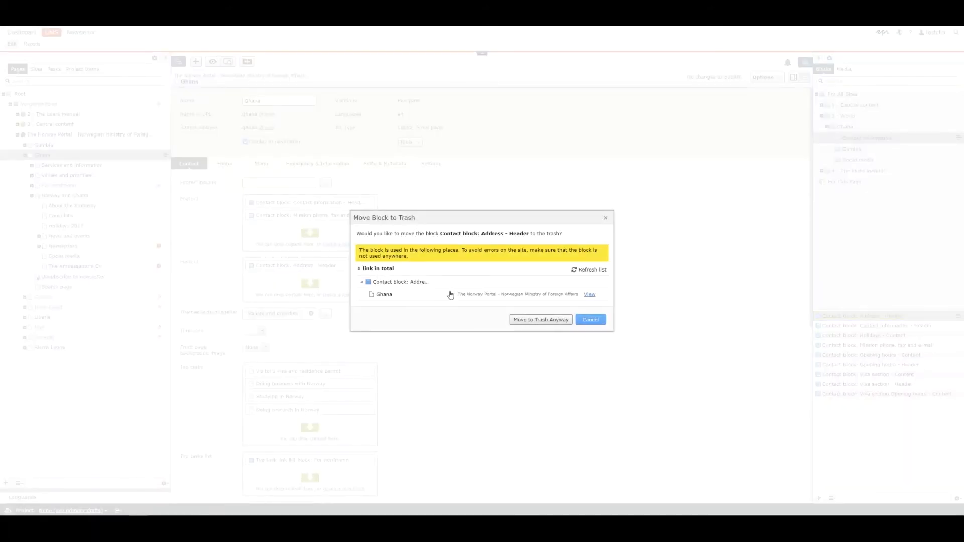
drag(464, 217, 521, 195)
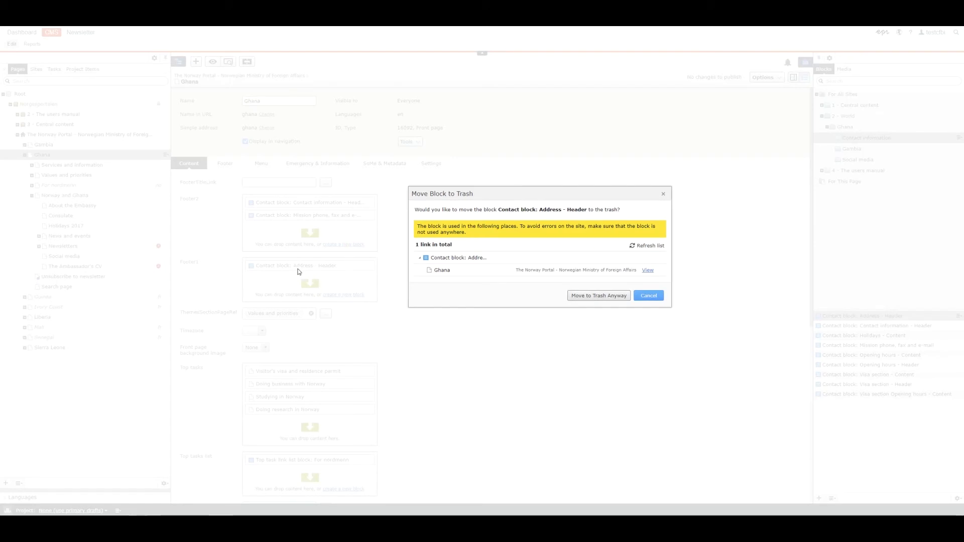
click(585, 297)
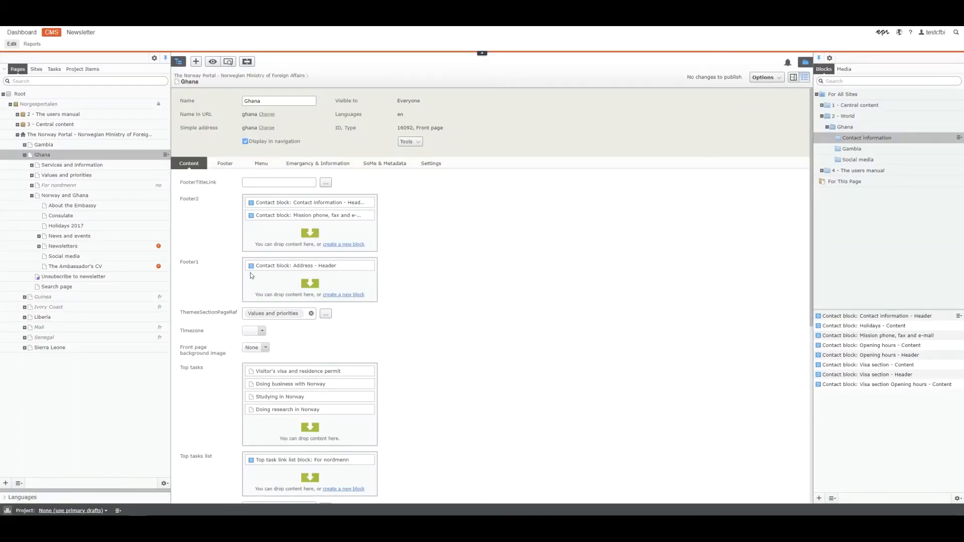
Step: Remove "Contact block: Address - Header" from the Ghana page's Footer1 area and publish the changes
click(370, 268)
click(395, 340)
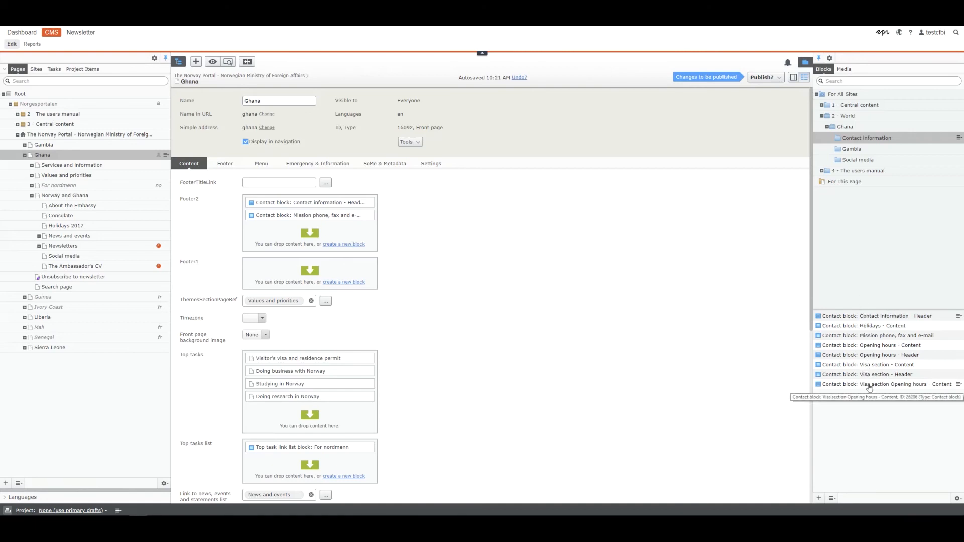
click(763, 77)
click(751, 111)
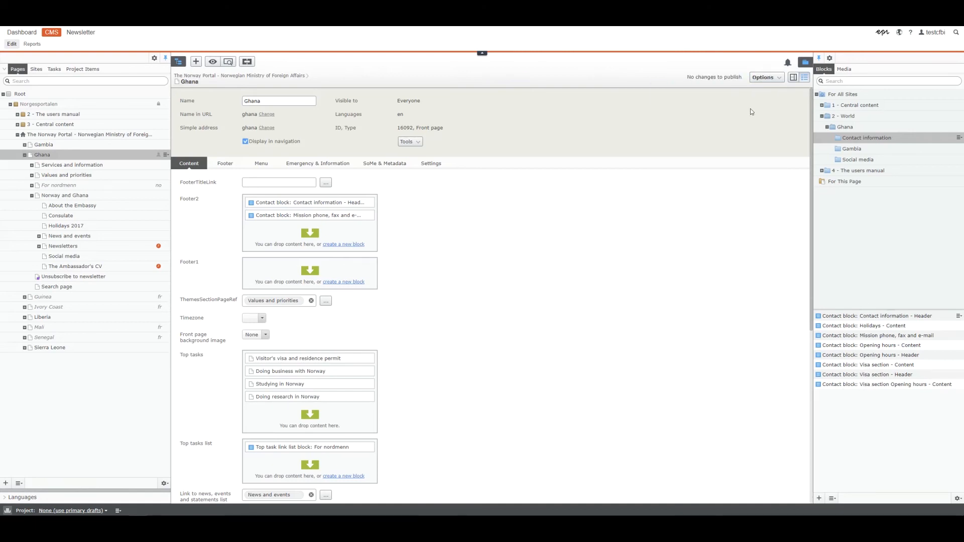
Step: Switch the Ghana page to on-page editing and review its content sections and footer
click(793, 77)
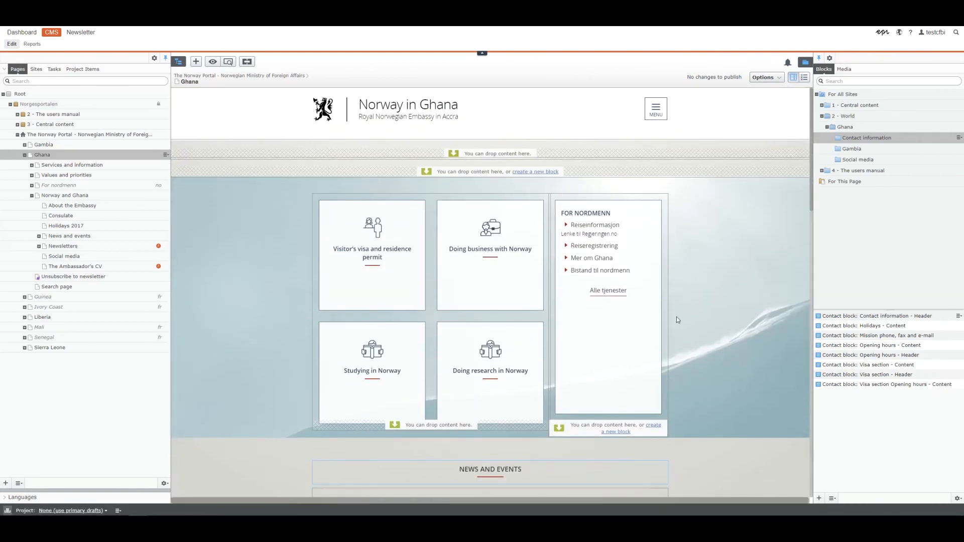
scroll(676, 317, down, 10)
scroll(677, 318, down, 8)
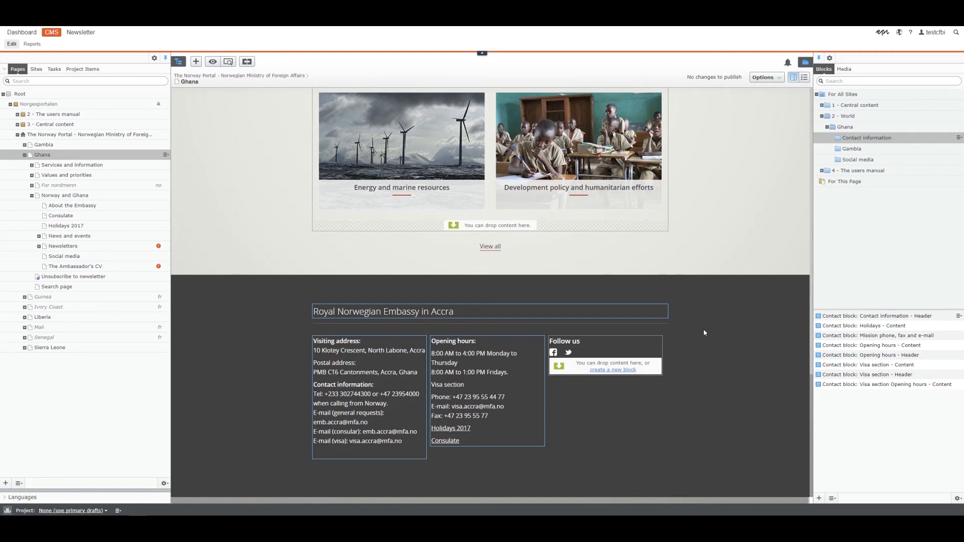
scroll(705, 332, up, 6)
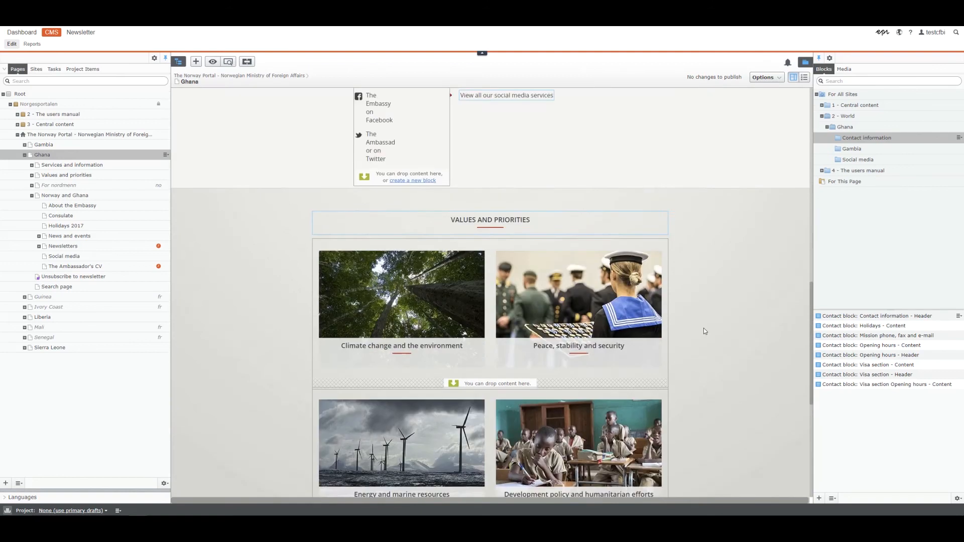